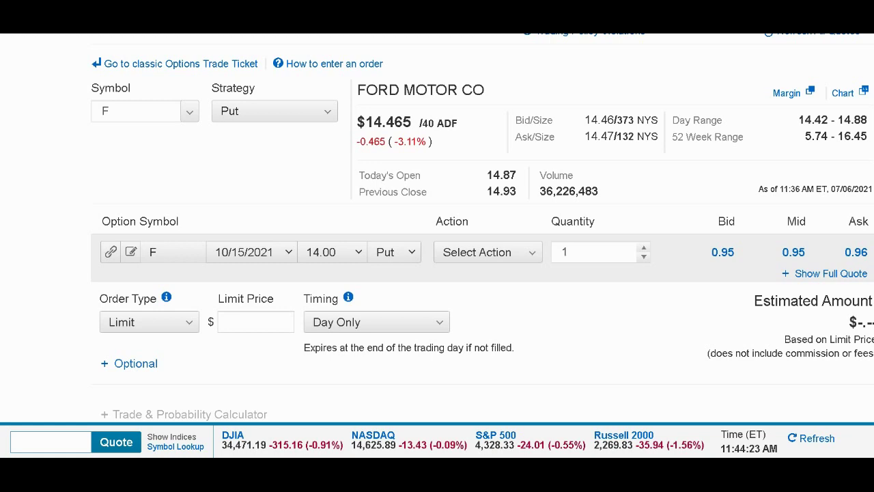
Set the Ford order's strategy to Stock/ETF with the action Buy.
{"action": "left_click_drag", "start_coordinate": [394, 141], "coordinate": [424, 142]}
{"action": "left_click", "coordinate": [470, 142]}
{"action": "left_click", "coordinate": [321, 116]}
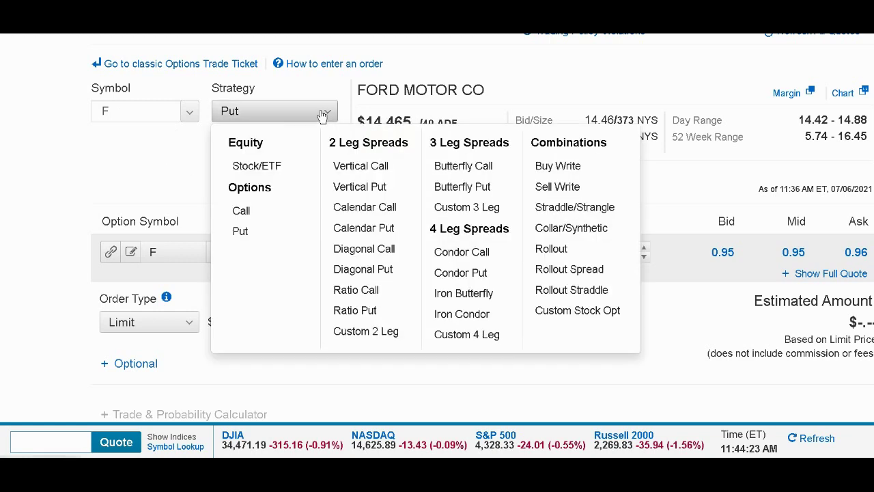
{"action": "left_click", "coordinate": [270, 171]}
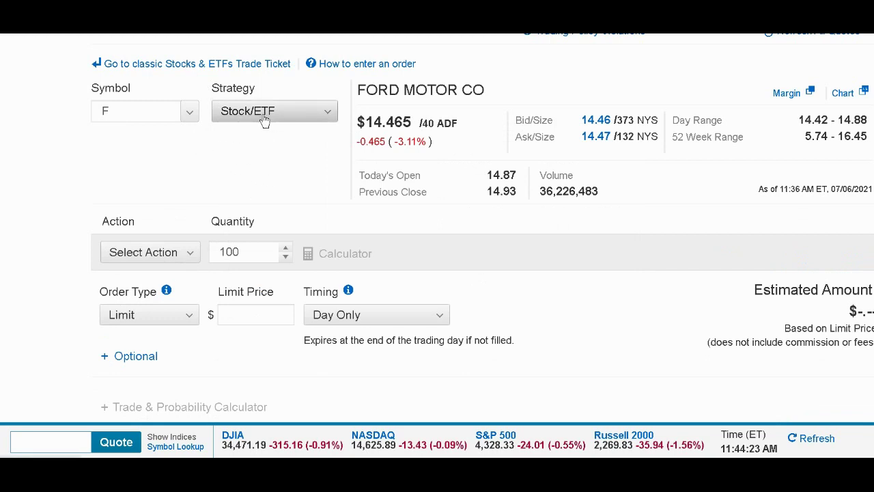
{"action": "left_click", "coordinate": [190, 253]}
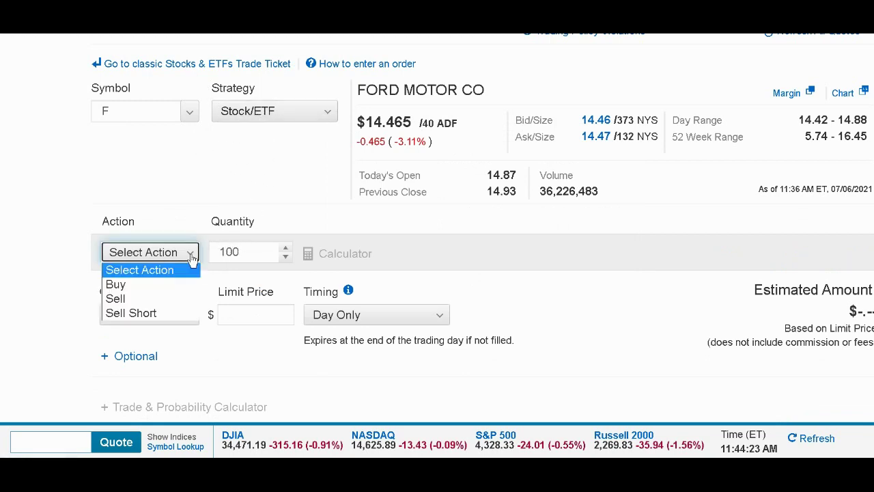
{"action": "left_click", "coordinate": [149, 284]}
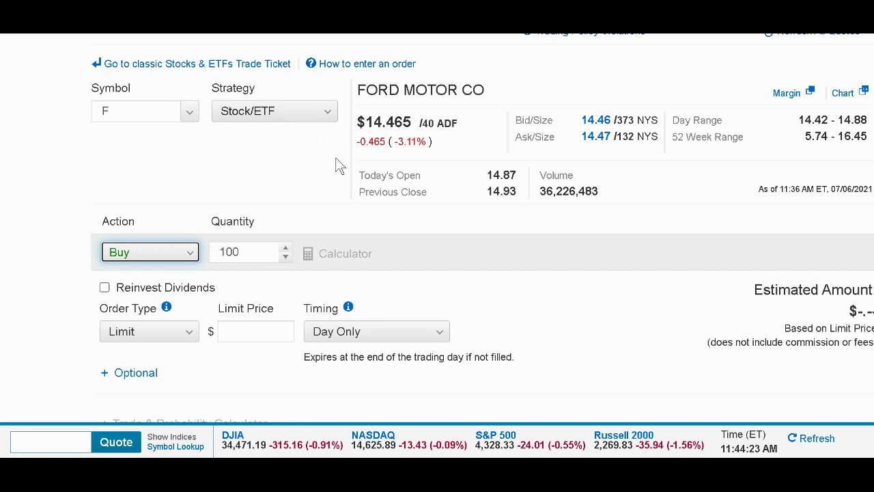
Change the Ford order's strategy to Put and select the 10/15/2021 expiration.
{"action": "left_click", "coordinate": [329, 114]}
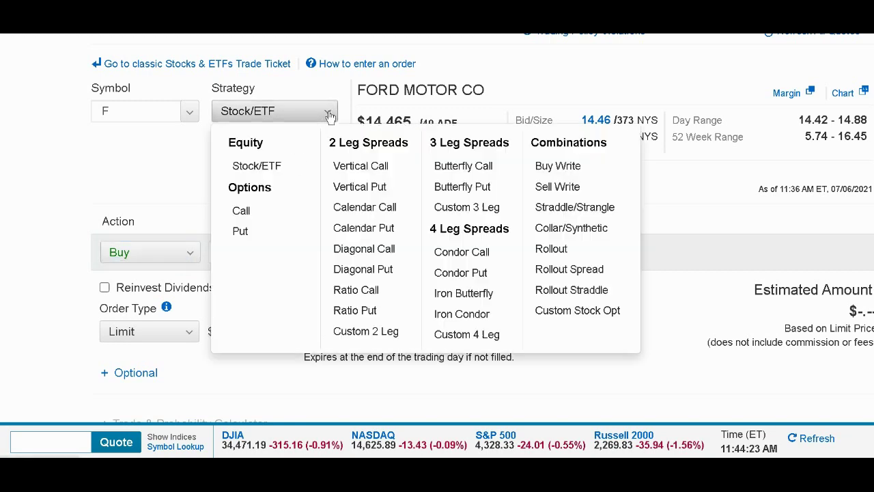
{"action": "left_click", "coordinate": [241, 232]}
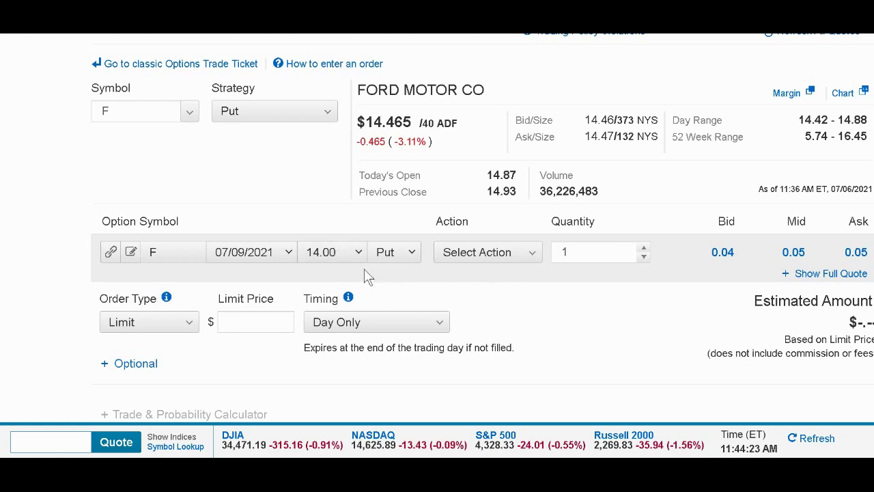
{"action": "left_click", "coordinate": [276, 259]}
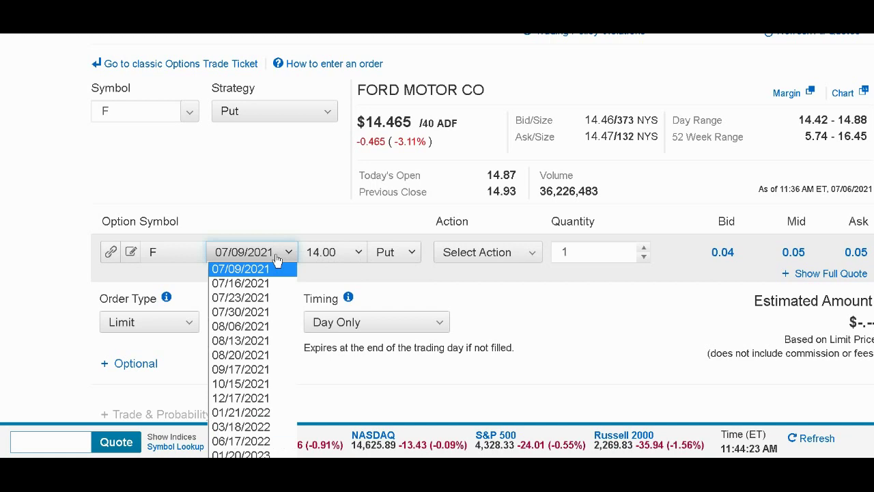
{"action": "left_click", "coordinate": [263, 384]}
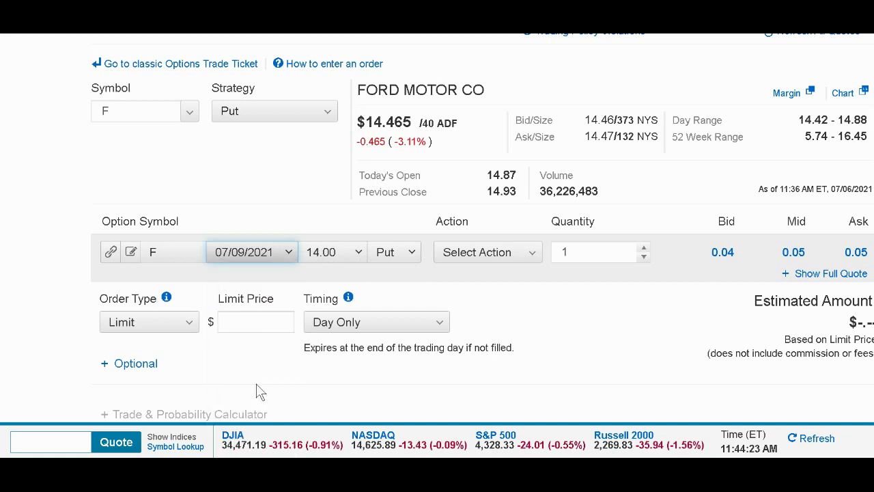
Compare the 14.00 put's quotes at the 07/09/2021 and 07/16/2021 expirations, returning the expiration to 10/15/2021.
{"action": "left_click", "coordinate": [257, 254]}
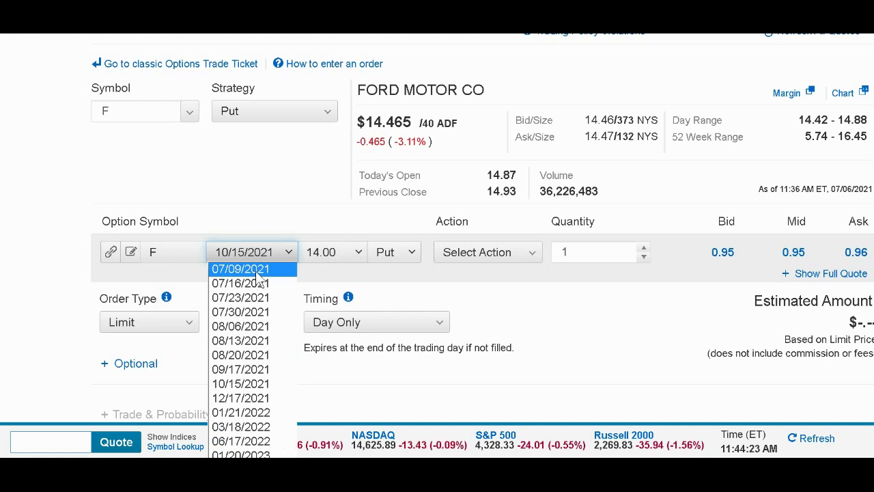
{"action": "left_click", "coordinate": [257, 272]}
{"action": "left_click", "coordinate": [273, 254]}
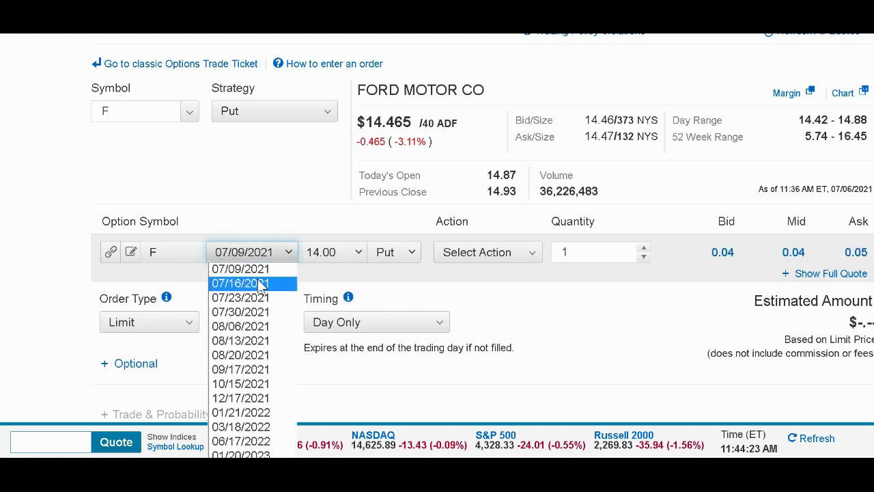
{"action": "left_click", "coordinate": [266, 283]}
{"action": "left_click", "coordinate": [284, 253]}
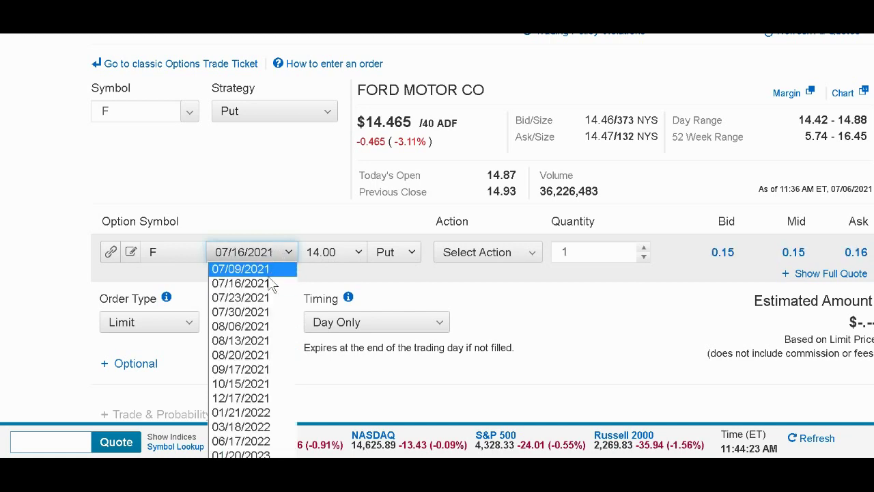
{"action": "left_click", "coordinate": [252, 384]}
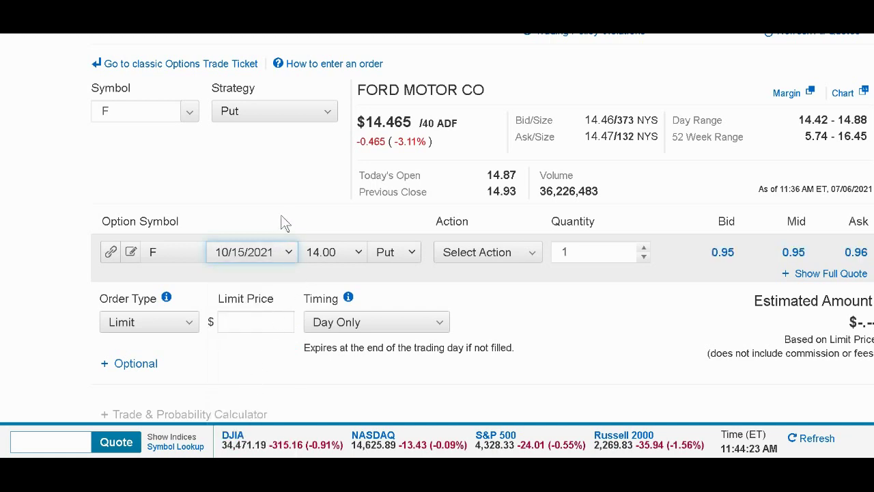
Check the 14.00 put's quote at the 12/17/2021 expiration and restore the 10/15/2021 expiration.
{"action": "left_click", "coordinate": [273, 255]}
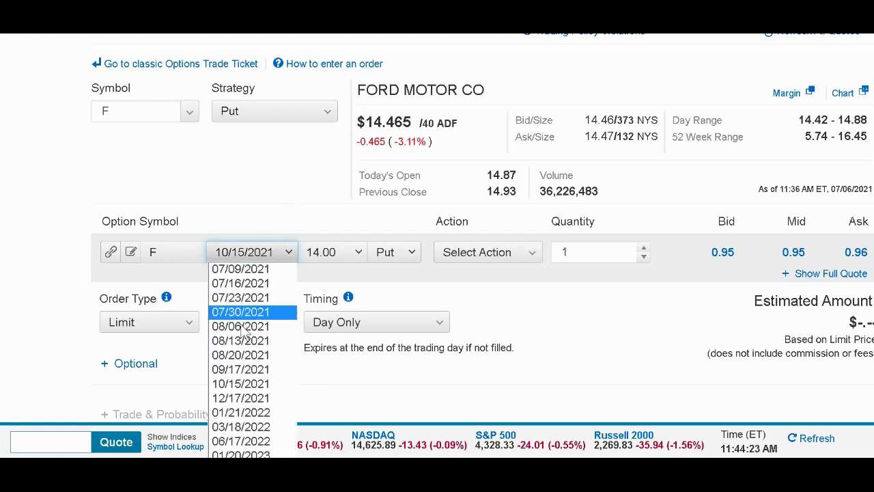
{"action": "left_click", "coordinate": [235, 400]}
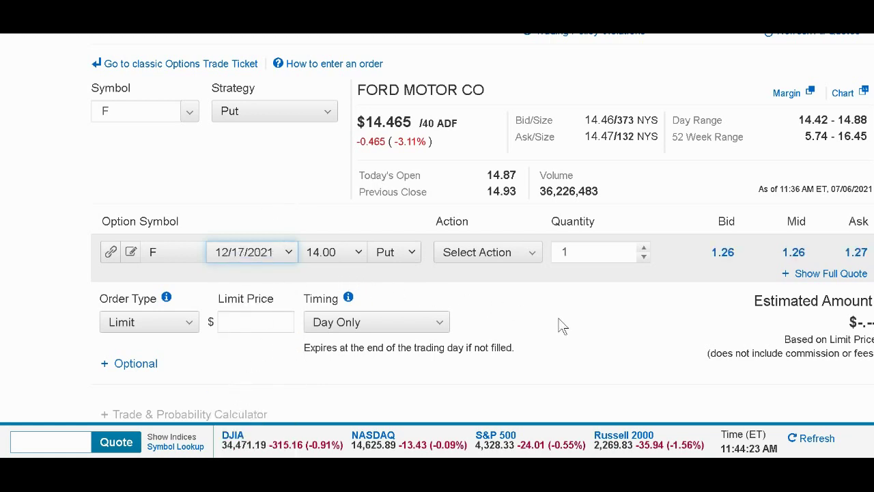
{"action": "left_click", "coordinate": [273, 255]}
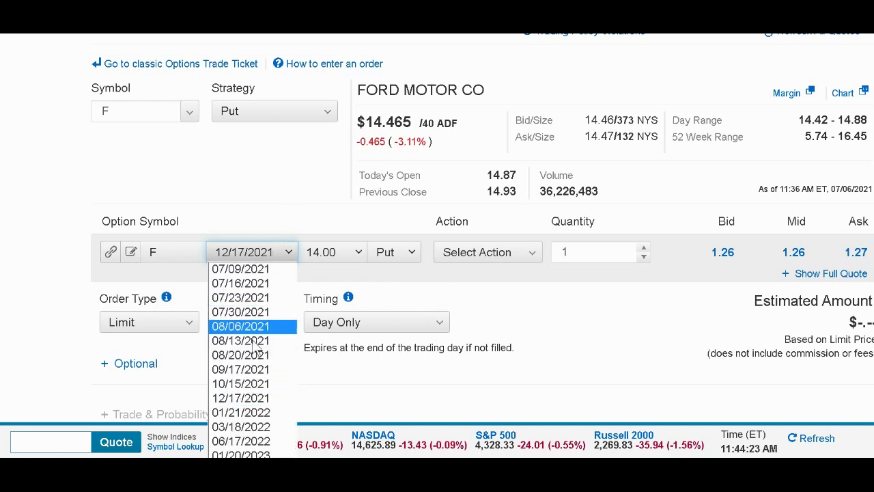
{"action": "left_click", "coordinate": [246, 384]}
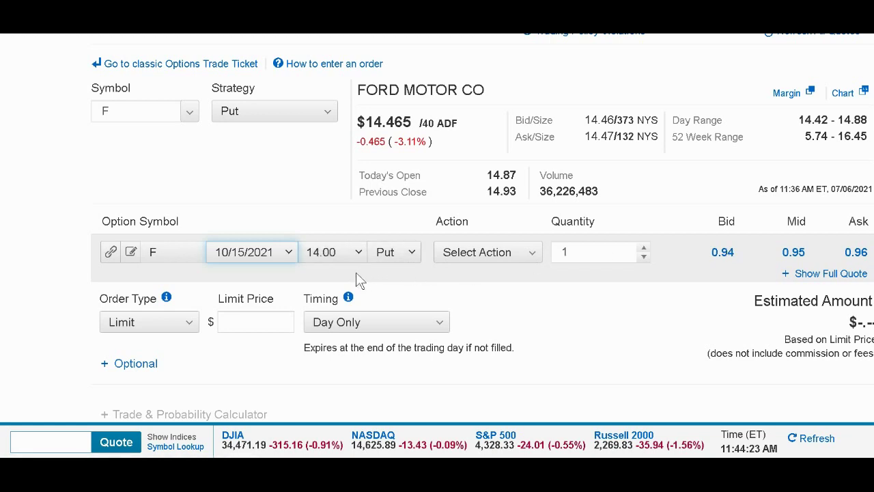
Switch to OptionStrat's Protective Put calculator for F and set the put strike to 14.
{"action": "mouse_move", "coordinate": [338, 456]}
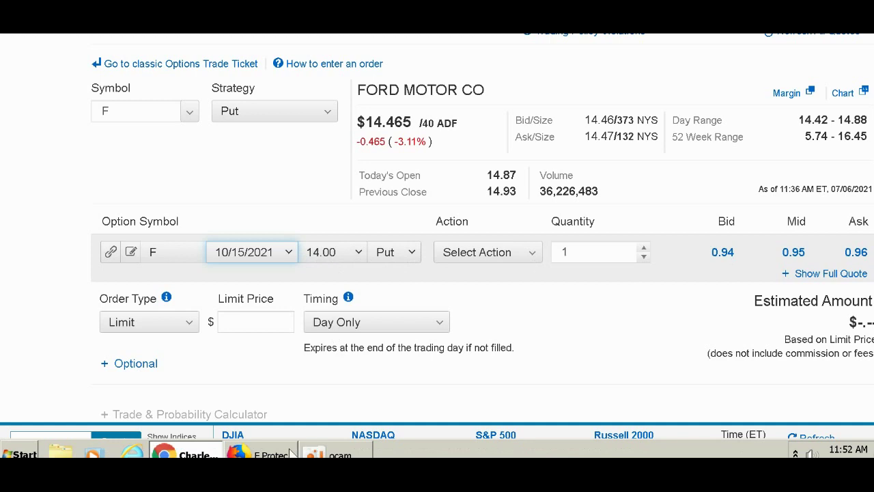
{"action": "left_click", "coordinate": [265, 455]}
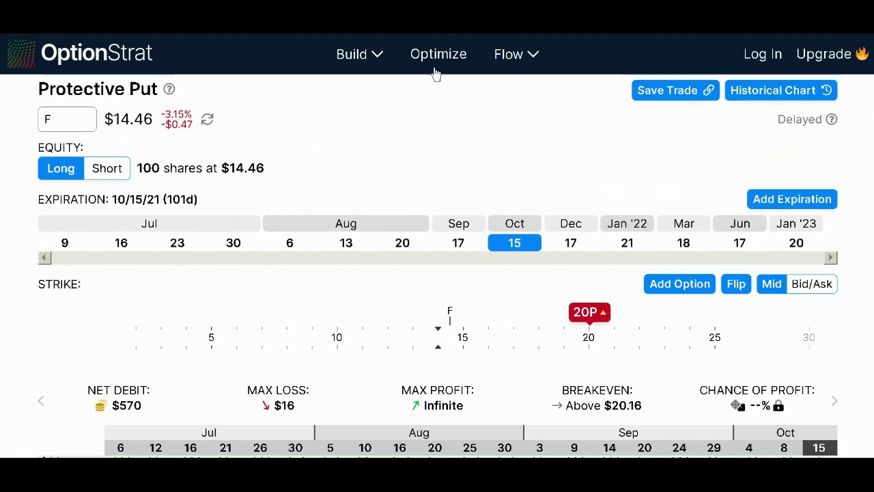
{"action": "left_click", "coordinate": [375, 59]}
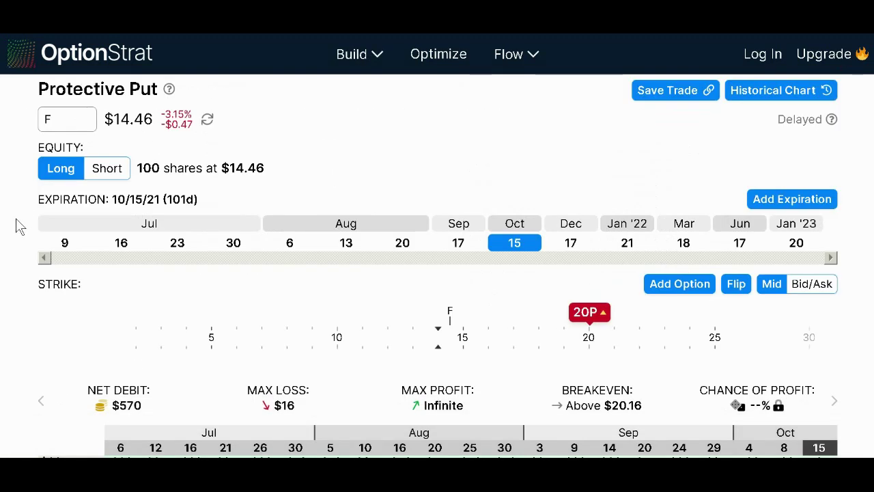
{"action": "left_click", "coordinate": [50, 118]}
{"action": "left_click", "coordinate": [72, 143]}
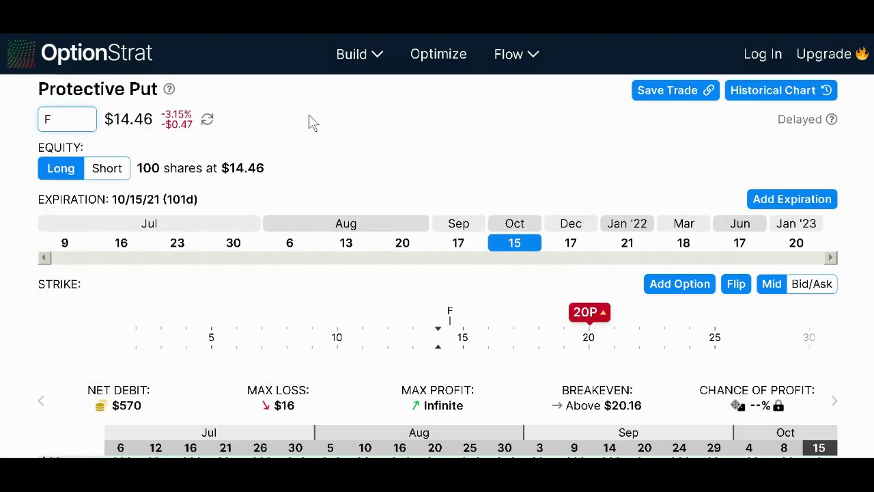
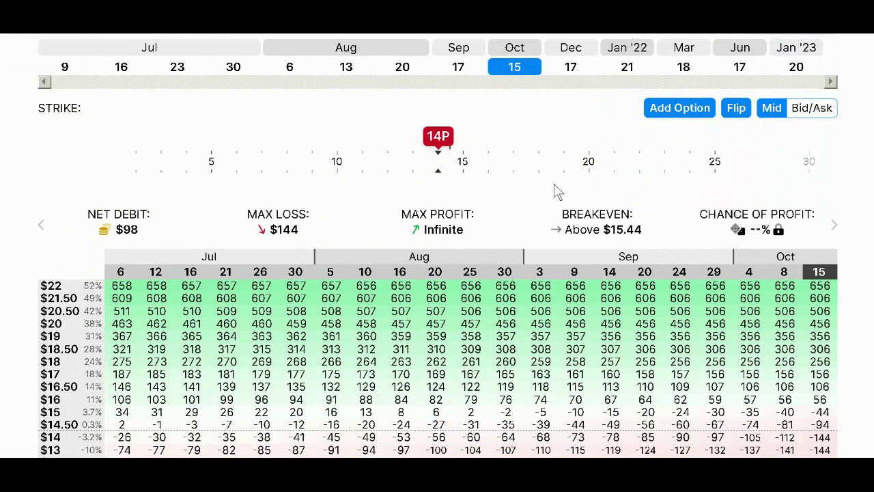
Recheck the put quote on the brokerage ticket and examine OptionStrat's protective put profit/loss table across stock prices and dates.
{"action": "left_click", "coordinate": [196, 455]}
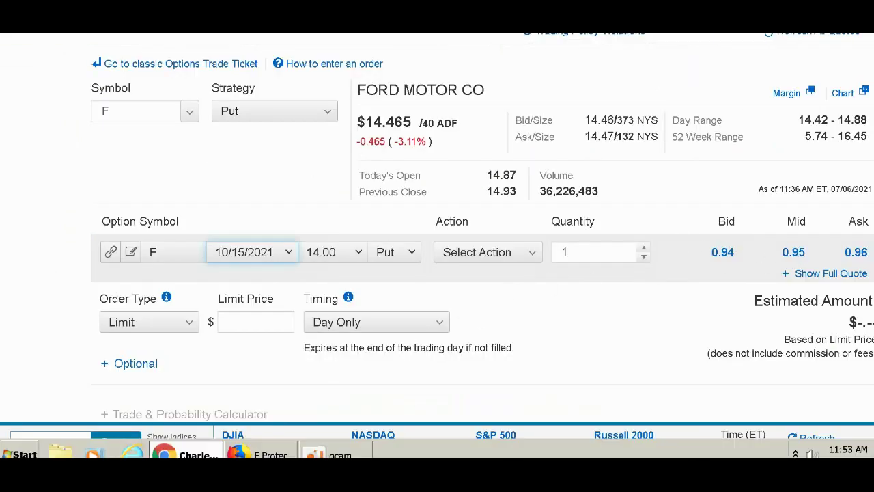
{"action": "left_click", "coordinate": [286, 454]}
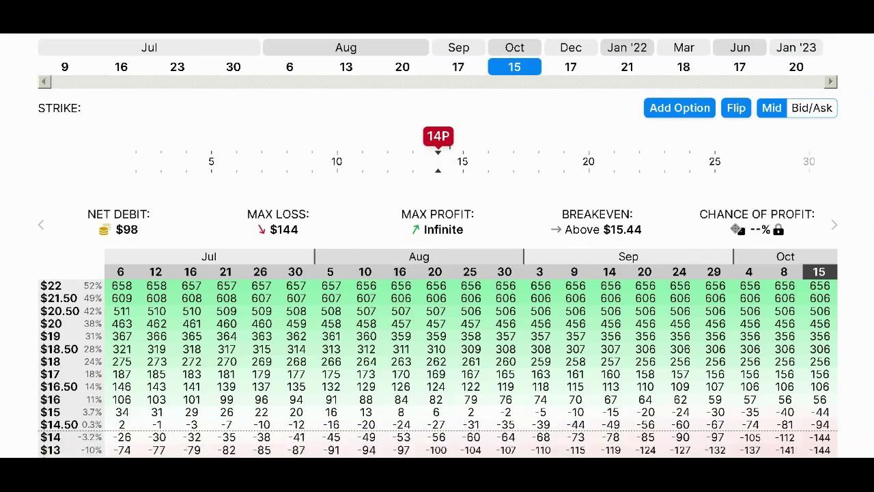
{"action": "scroll", "coordinate": [437, 274], "scroll_direction": "down", "scroll_amount": 3}
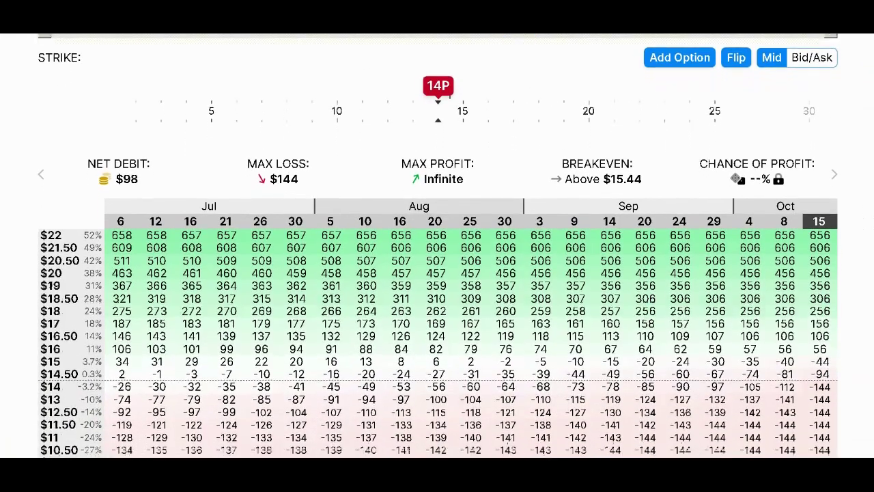
{"action": "scroll", "coordinate": [437, 273], "scroll_direction": "down", "scroll_amount": 3}
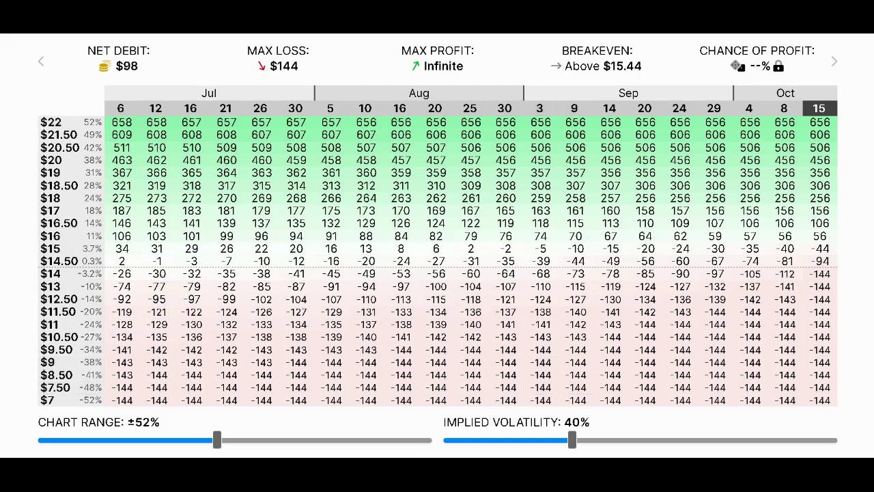
{"action": "scroll", "coordinate": [437, 246], "scroll_direction": "up", "scroll_amount": 5}
{"action": "scroll", "coordinate": [437, 246], "scroll_direction": "up", "scroll_amount": 1}
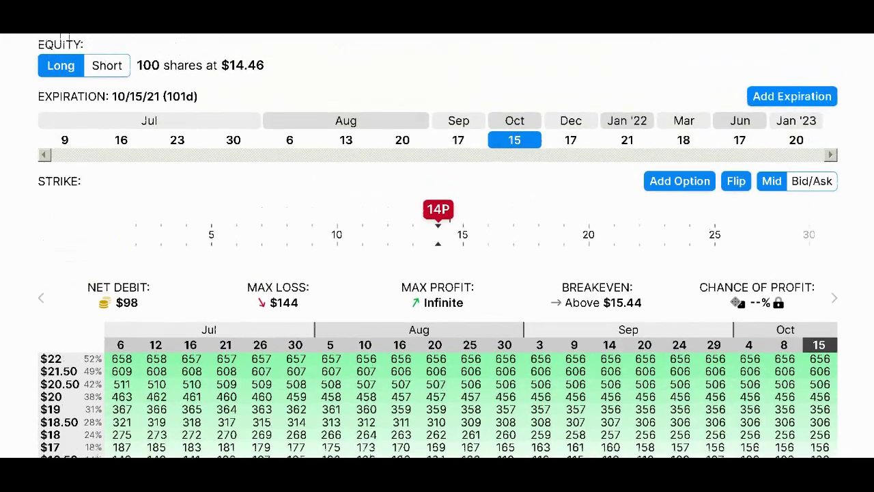
{"action": "scroll", "coordinate": [437, 246], "scroll_direction": "up", "scroll_amount": 2}
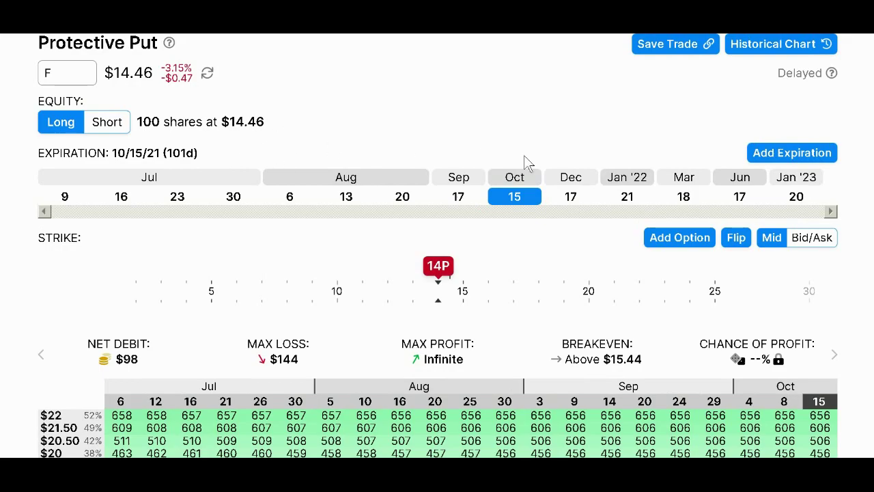
{"action": "scroll", "coordinate": [437, 246], "scroll_direction": "down", "scroll_amount": 7}
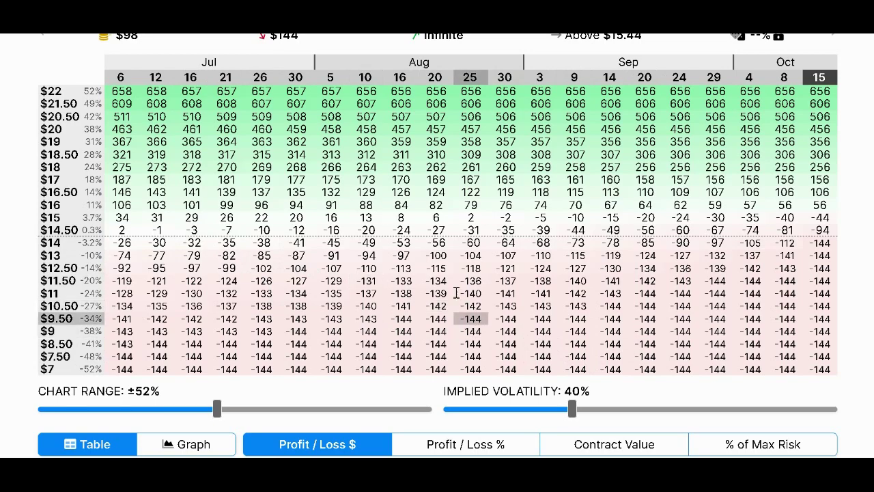
{"action": "scroll", "coordinate": [437, 246], "scroll_direction": "up", "scroll_amount": 2}
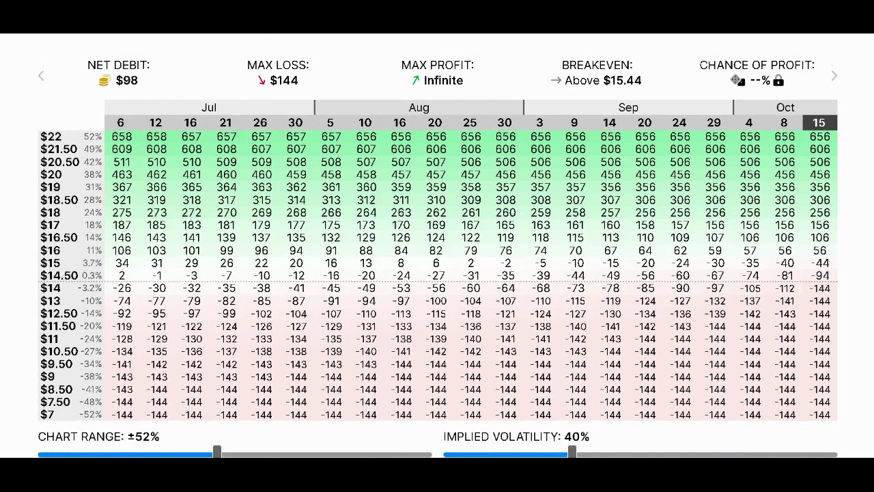
{"action": "scroll", "coordinate": [437, 245], "scroll_direction": "up", "scroll_amount": 1}
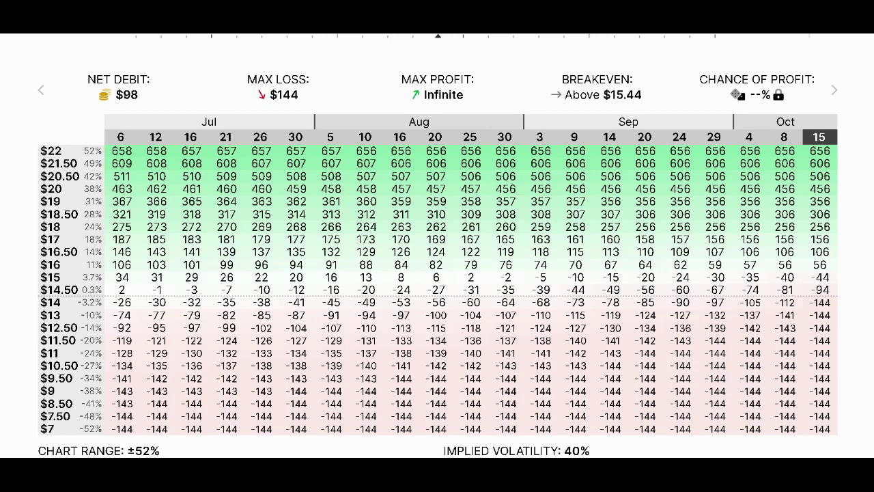
{"action": "scroll", "coordinate": [437, 245], "scroll_direction": "down", "scroll_amount": 1}
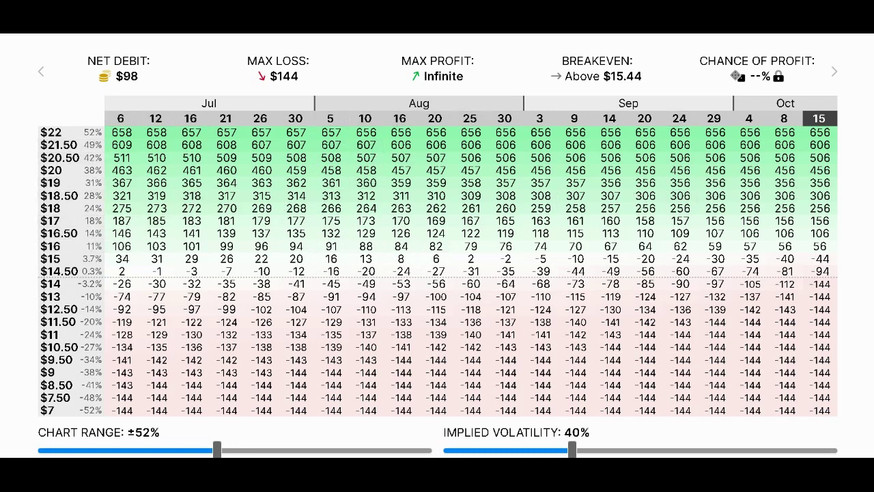
{"action": "scroll", "coordinate": [437, 260], "scroll_direction": "up", "scroll_amount": 2}
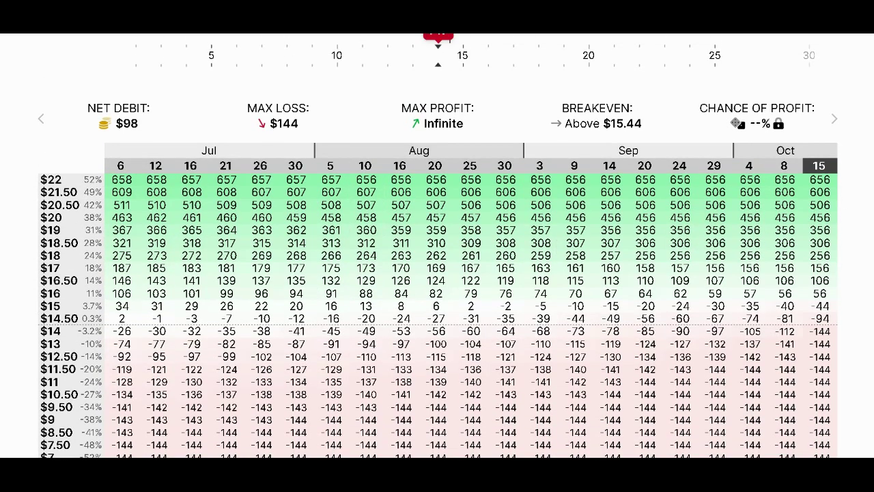
{"action": "scroll", "coordinate": [437, 246], "scroll_direction": "down", "scroll_amount": 1}
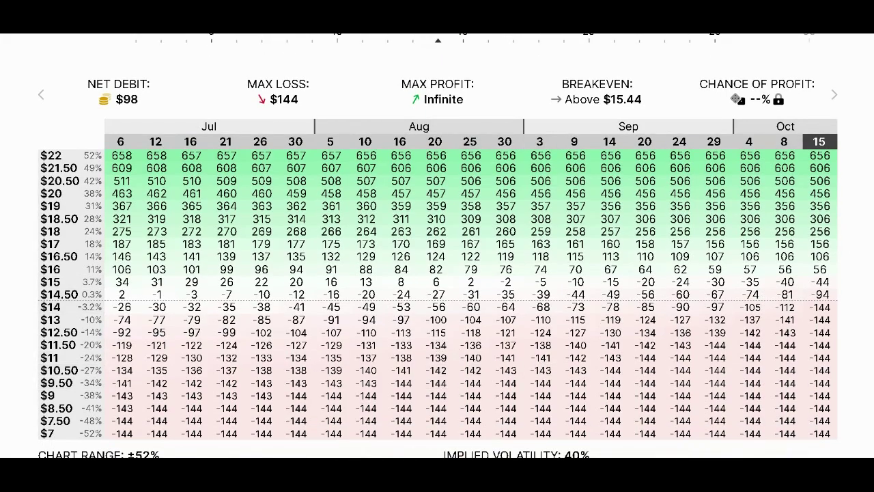
Move the protective put's strike to 10 on the strike scale.
{"action": "scroll", "coordinate": [437, 246], "scroll_direction": "up", "scroll_amount": 8}
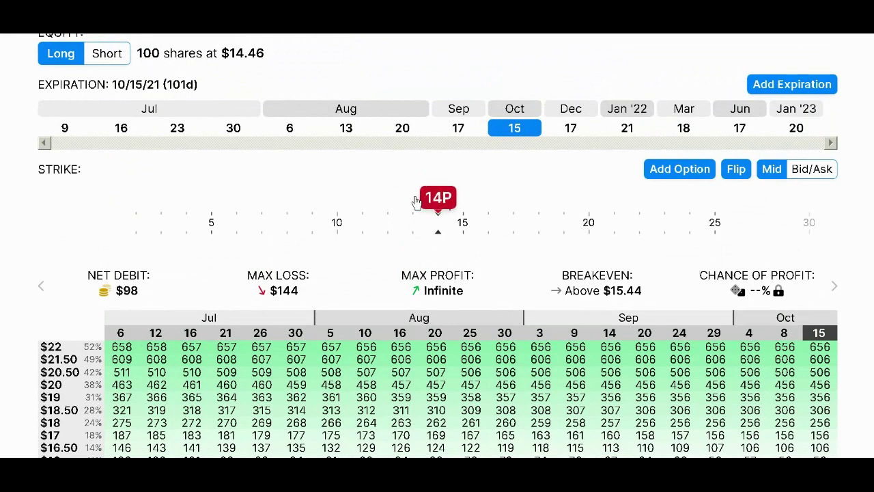
{"action": "left_click_drag", "start_coordinate": [416, 202], "coordinate": [338, 203]}
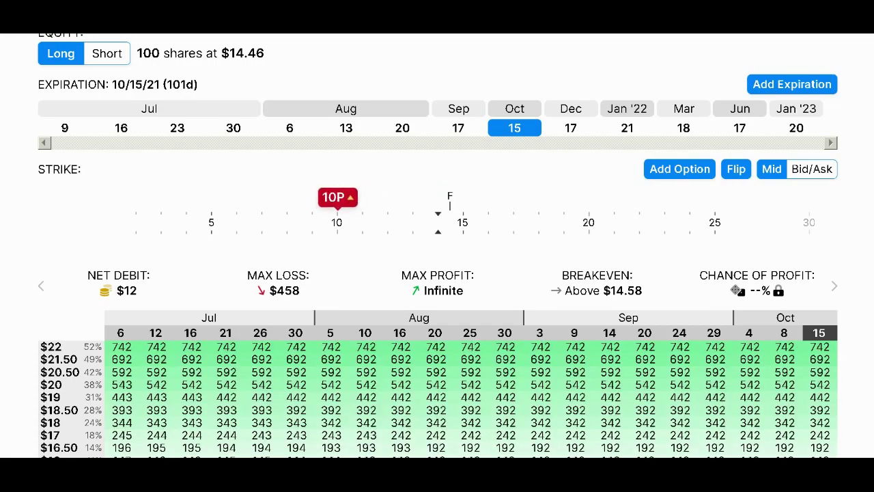
Examine the profit/loss table, net debit, max loss and breakeven for the protective put at the 10 strike.
{"action": "scroll", "coordinate": [493, 368], "scroll_direction": "down", "scroll_amount": 5}
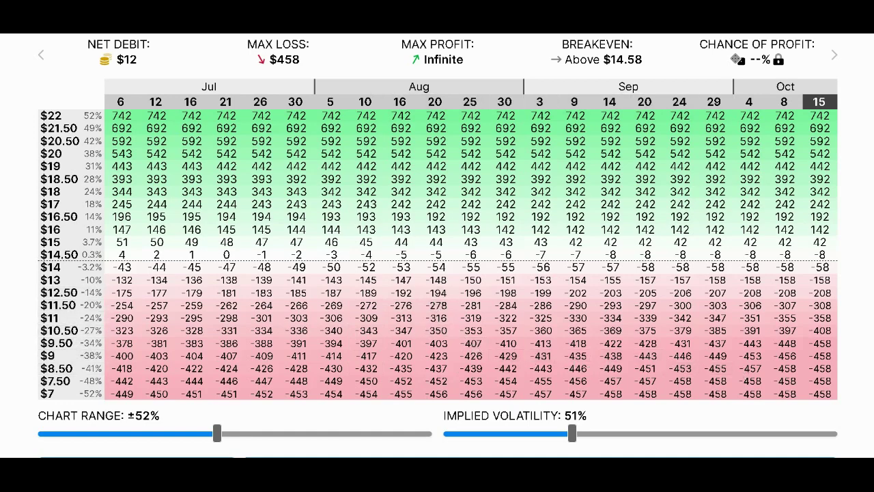
{"action": "scroll", "coordinate": [437, 245], "scroll_direction": "up", "scroll_amount": 6}
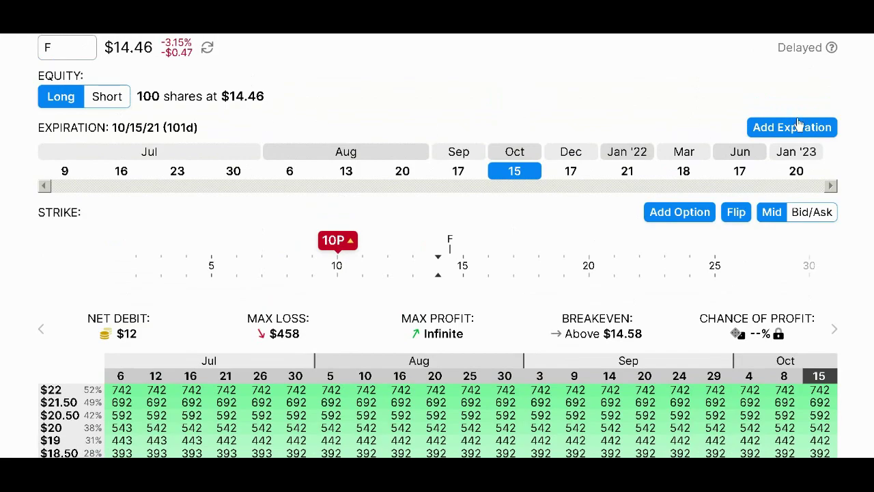
{"action": "scroll", "coordinate": [871, 136], "scroll_direction": "down", "scroll_amount": 5}
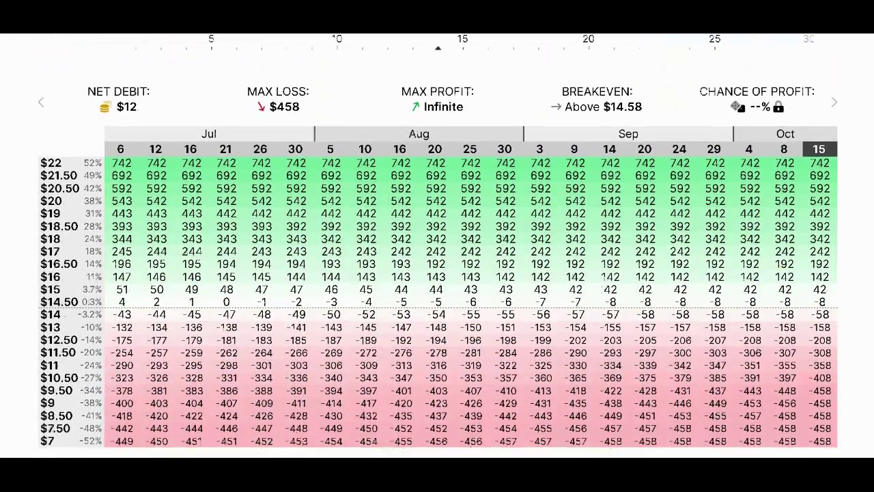
{"action": "scroll", "coordinate": [495, 142], "scroll_direction": "up", "scroll_amount": 2}
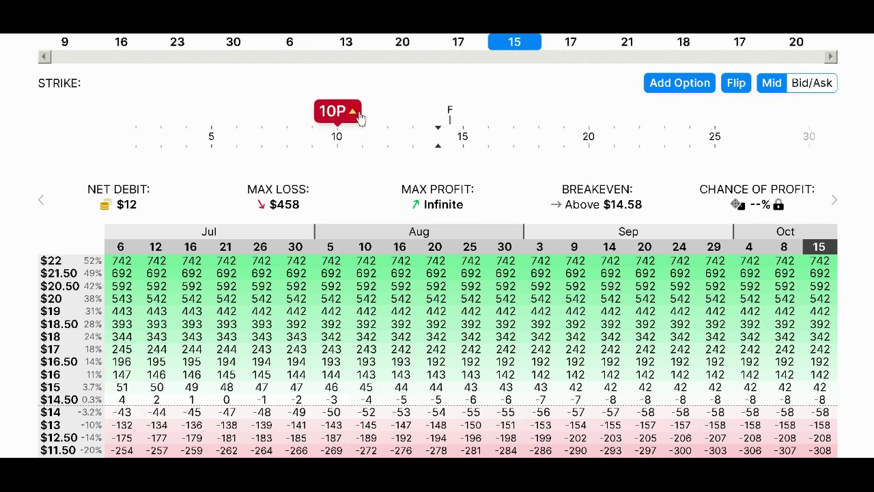
Move the protective put's strike to 20 and examine its cost, max loss and profit/loss table.
{"action": "mouse_move", "coordinate": [360, 118]}
{"action": "left_mouse_down"}
{"action": "mouse_move", "coordinate": [450, 113]}
{"action": "mouse_move", "coordinate": [589, 124]}
{"action": "left_mouse_up"}
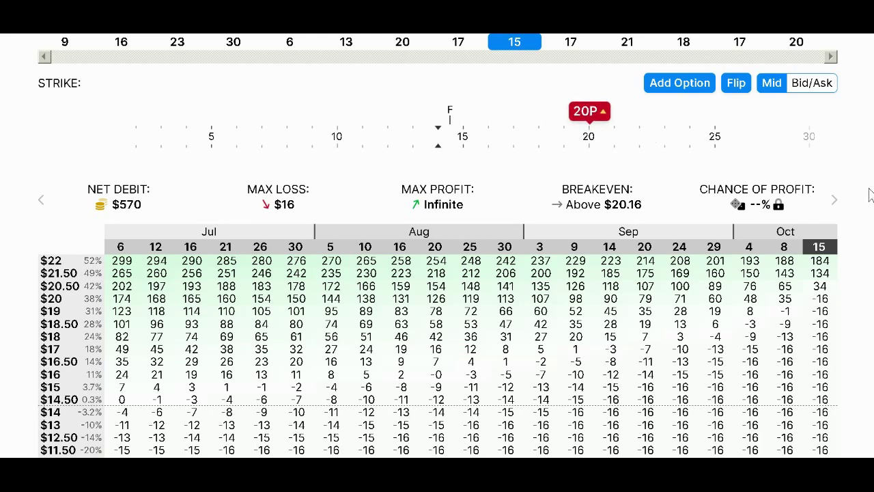
{"action": "scroll", "coordinate": [441, 158], "scroll_direction": "up", "scroll_amount": 5}
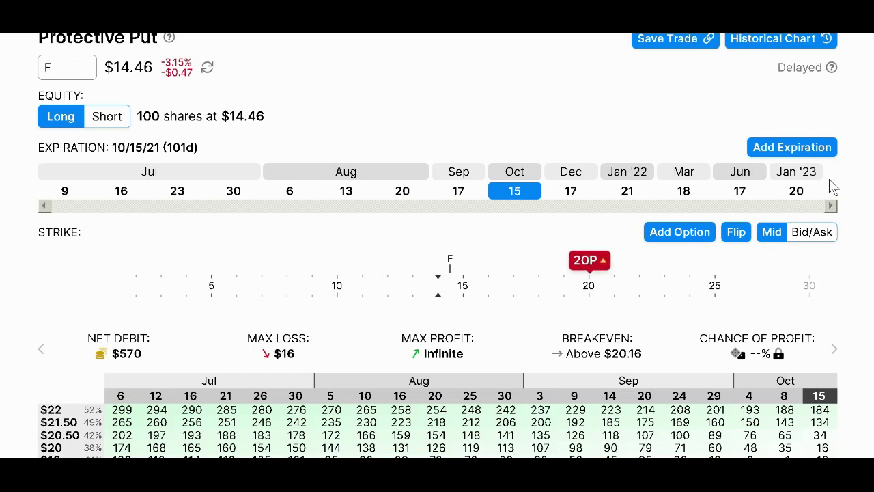
{"action": "scroll", "coordinate": [437, 273], "scroll_direction": "down", "scroll_amount": 5}
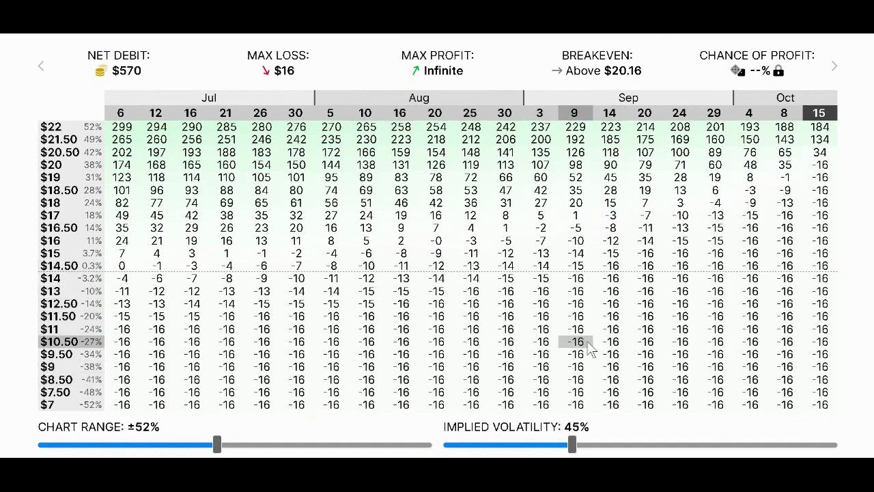
{"action": "scroll", "coordinate": [380, 150], "scroll_direction": "up", "scroll_amount": 5}
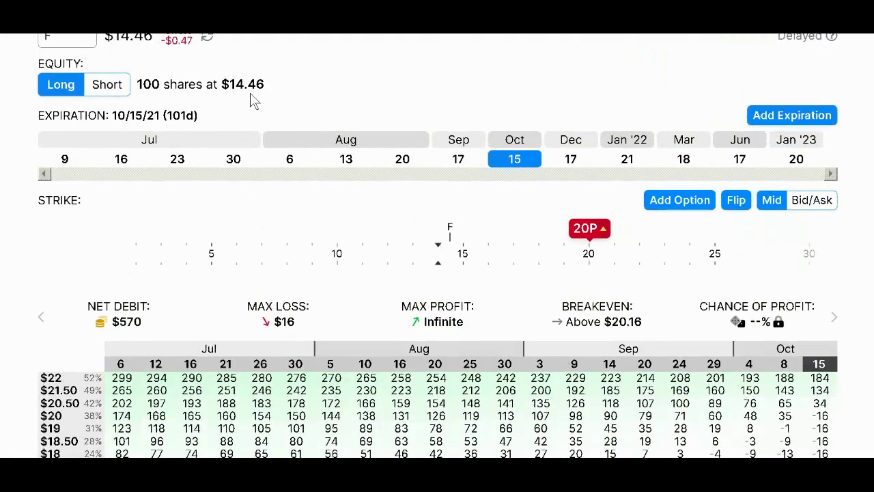
{"action": "scroll", "coordinate": [478, 351], "scroll_direction": "down", "scroll_amount": 5}
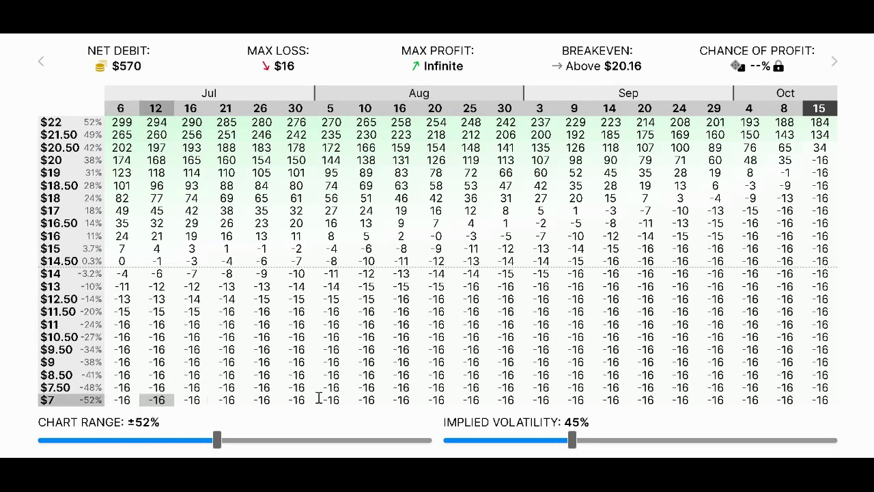
Switch to the brokerage trade ticket and set the 10/15/2021 F put's strike to 20.00.
{"action": "mouse_move", "coordinate": [321, 456]}
{"action": "left_click", "coordinate": [194, 454]}
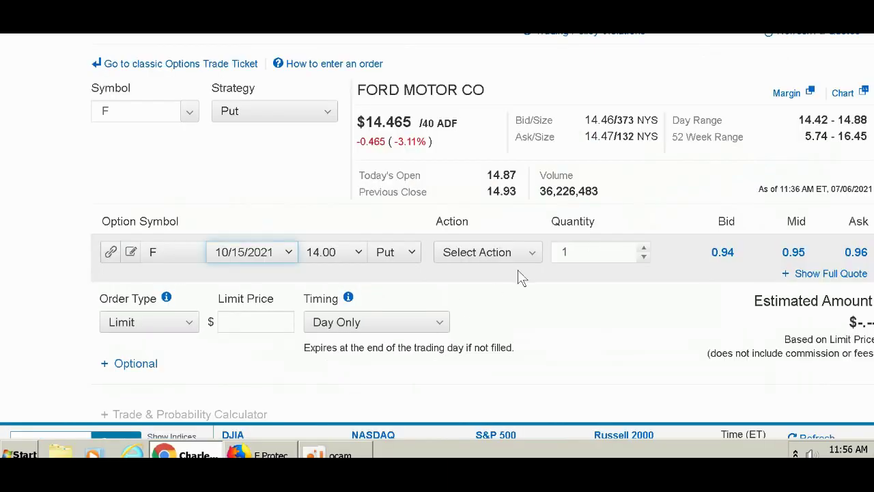
{"action": "left_click", "coordinate": [345, 254]}
{"action": "left_click", "coordinate": [333, 237]}
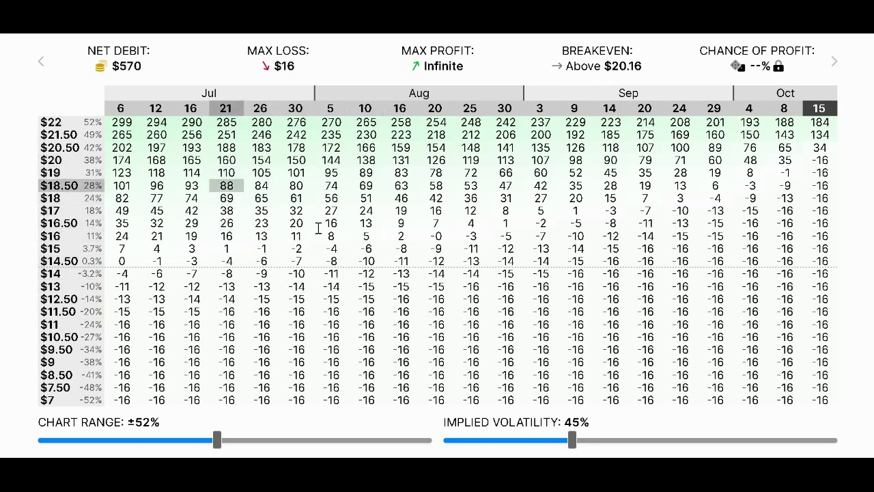
Compare the 20.00 put's bid and ask on the brokerage ticket with OptionStrat's protective put figures.
{"action": "mouse_move", "coordinate": [366, 457]}
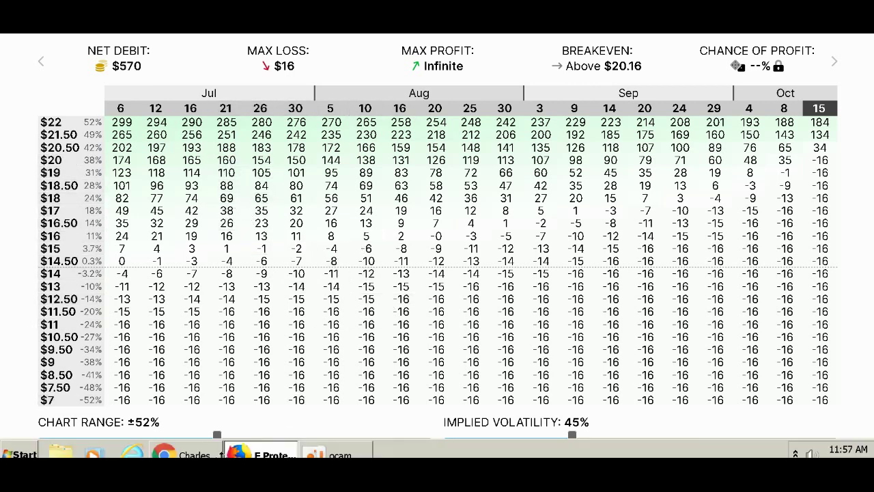
{"action": "key", "text": "alt+Tab"}
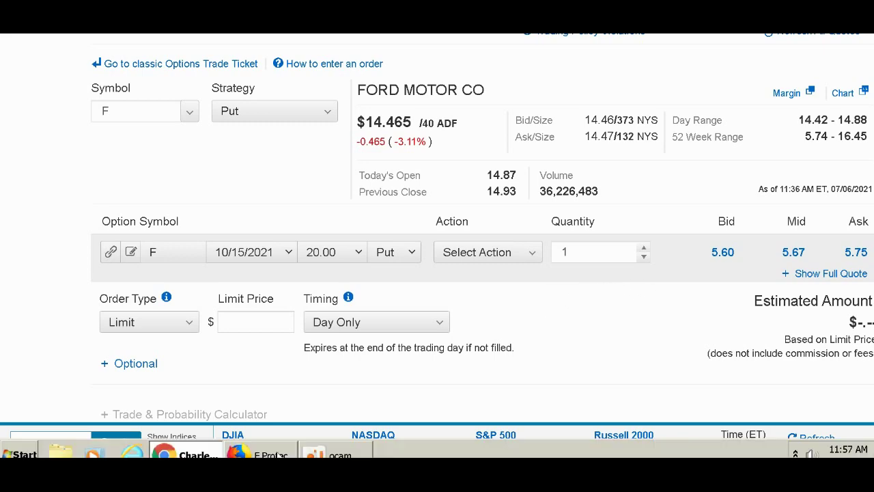
{"action": "left_click", "coordinate": [280, 455]}
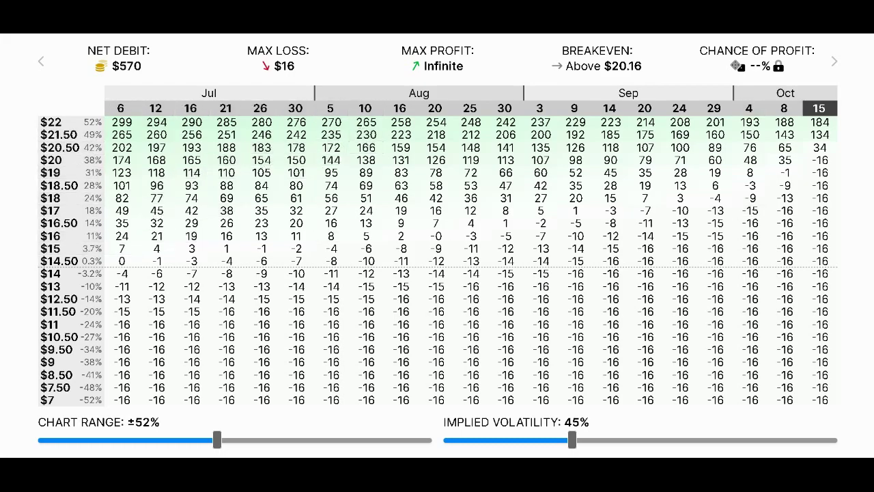
Move the protective put's strike to 25 and review the profit/loss table across stock prices and dates.
{"action": "scroll", "coordinate": [867, 184], "scroll_direction": "up", "scroll_amount": 5}
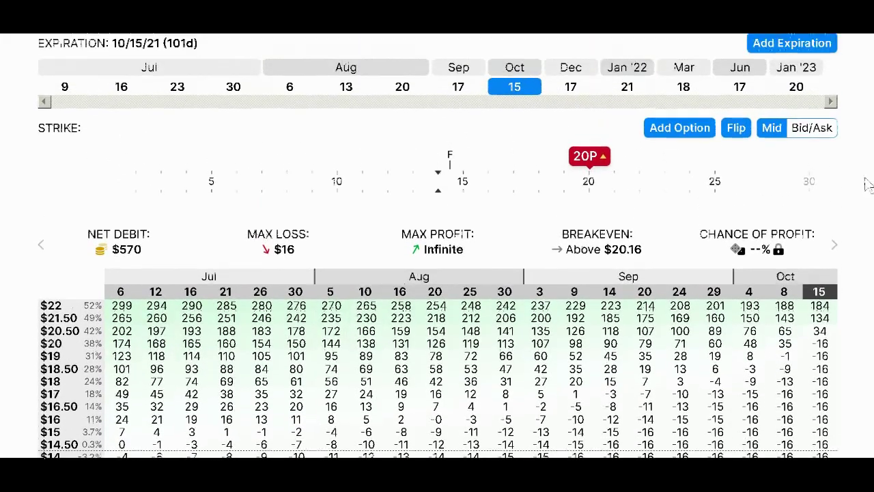
{"action": "scroll", "coordinate": [867, 185], "scroll_direction": "up", "scroll_amount": 1}
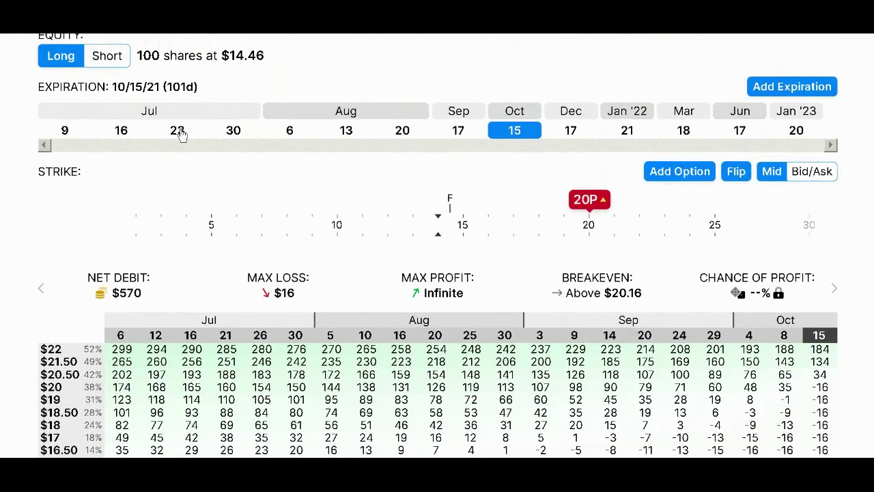
{"action": "mouse_move", "coordinate": [592, 208]}
{"action": "left_mouse_down"}
{"action": "mouse_move", "coordinate": [553, 207]}
{"action": "mouse_move", "coordinate": [714, 207]}
{"action": "left_mouse_up"}
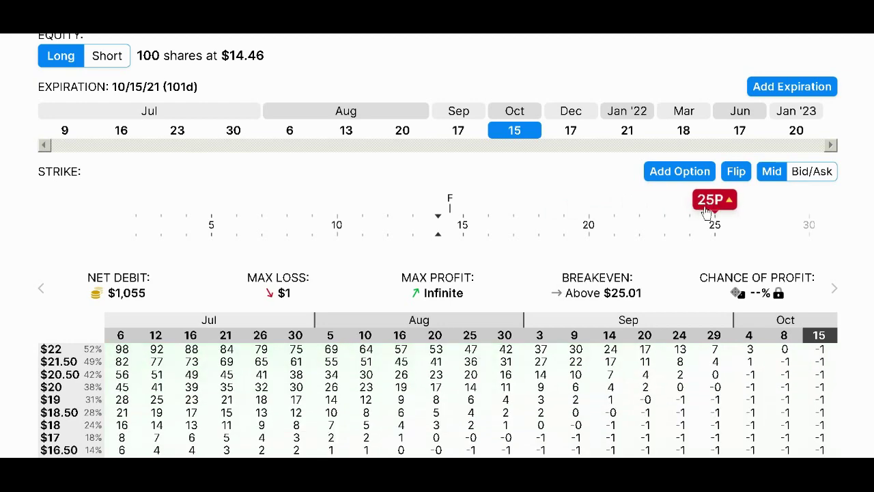
{"action": "scroll", "coordinate": [761, 200], "scroll_direction": "down", "scroll_amount": 1}
{"action": "scroll", "coordinate": [772, 175], "scroll_direction": "down", "scroll_amount": 3}
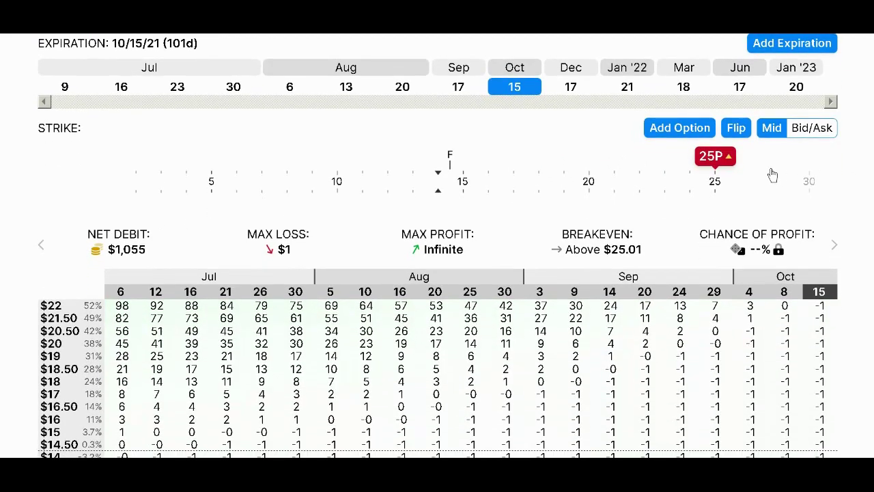
{"action": "scroll", "coordinate": [437, 245], "scroll_direction": "down", "scroll_amount": 15}
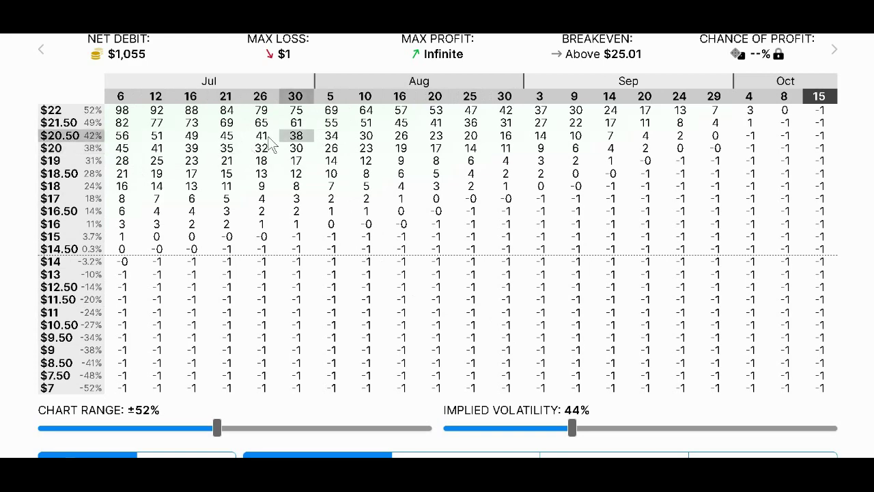
Move the protective put's strike to 18 and examine its net debit, max loss, breakeven and profit/loss table.
{"action": "scroll", "coordinate": [849, 213], "scroll_direction": "up", "scroll_amount": 5}
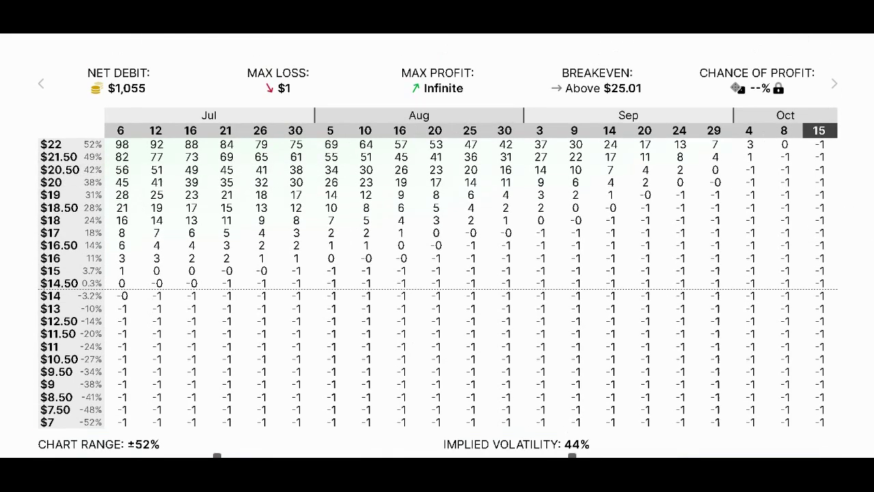
{"action": "left_click_drag", "start_coordinate": [715, 136], "coordinate": [541, 154]}
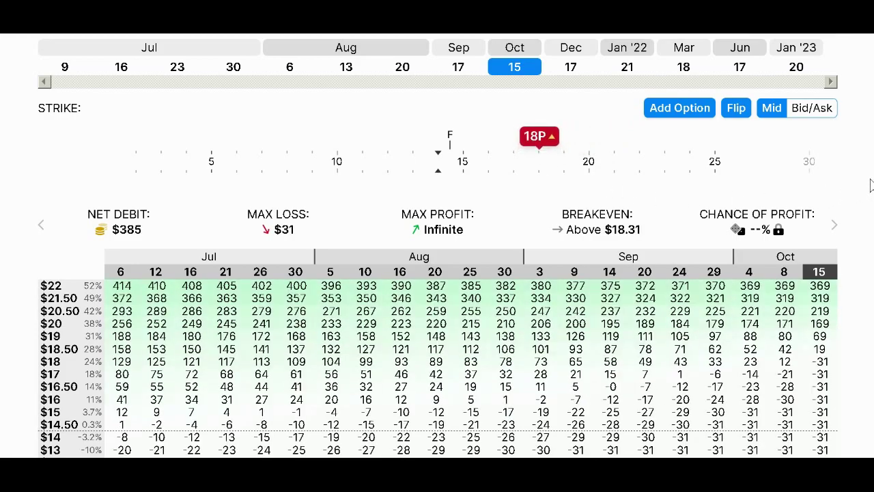
{"action": "scroll", "coordinate": [870, 184], "scroll_direction": "down", "scroll_amount": 5}
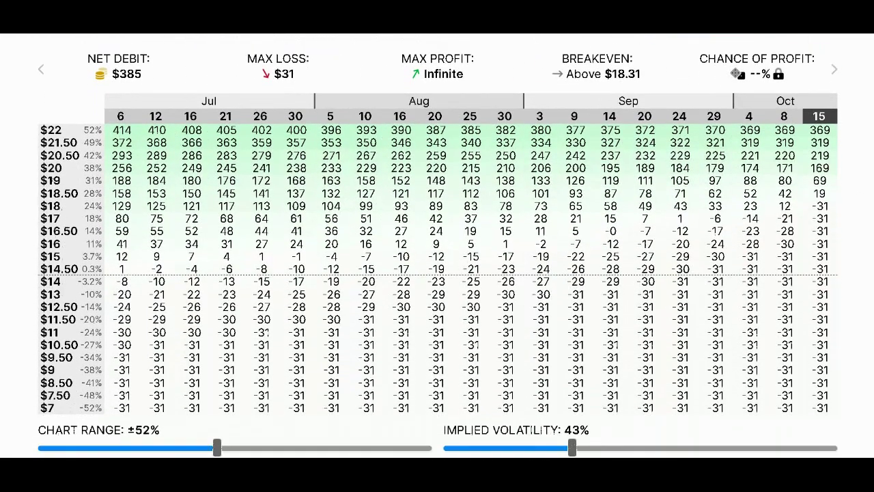
{"action": "scroll", "coordinate": [566, 112], "scroll_direction": "up", "scroll_amount": 3}
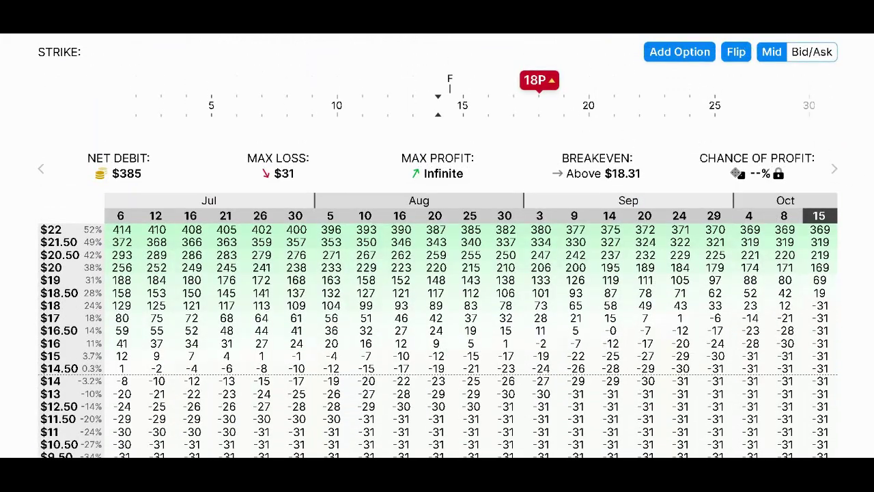
{"action": "scroll", "coordinate": [819, 232], "scroll_direction": "down", "scroll_amount": 3}
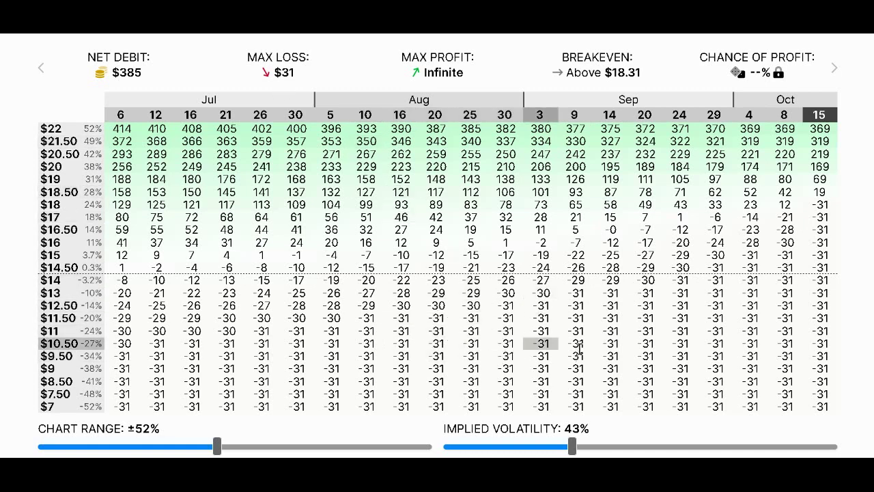
{"action": "scroll", "coordinate": [819, 273], "scroll_direction": "up", "scroll_amount": 3}
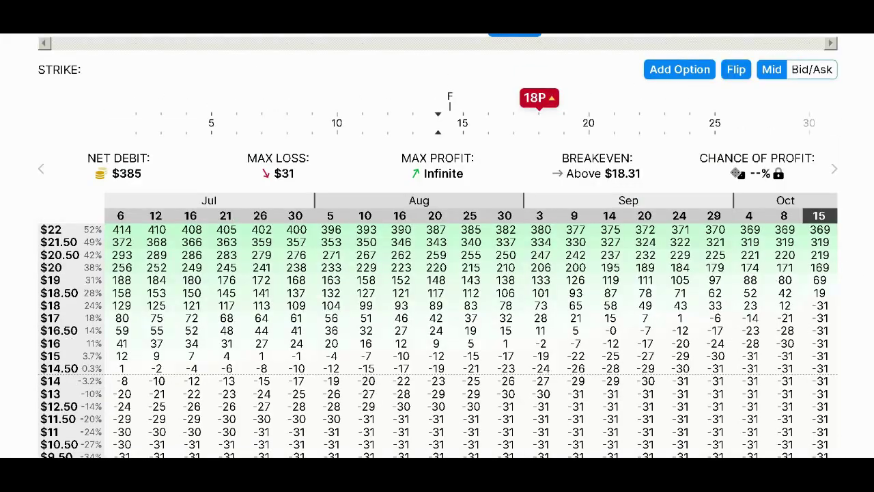
{"action": "scroll", "coordinate": [437, 246], "scroll_direction": "up", "scroll_amount": 4}
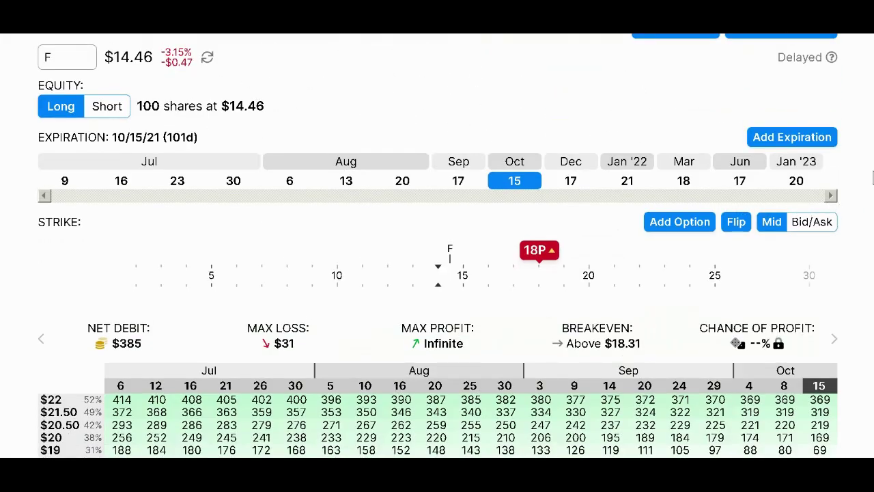
{"action": "scroll", "coordinate": [437, 384], "scroll_direction": "down", "scroll_amount": 6}
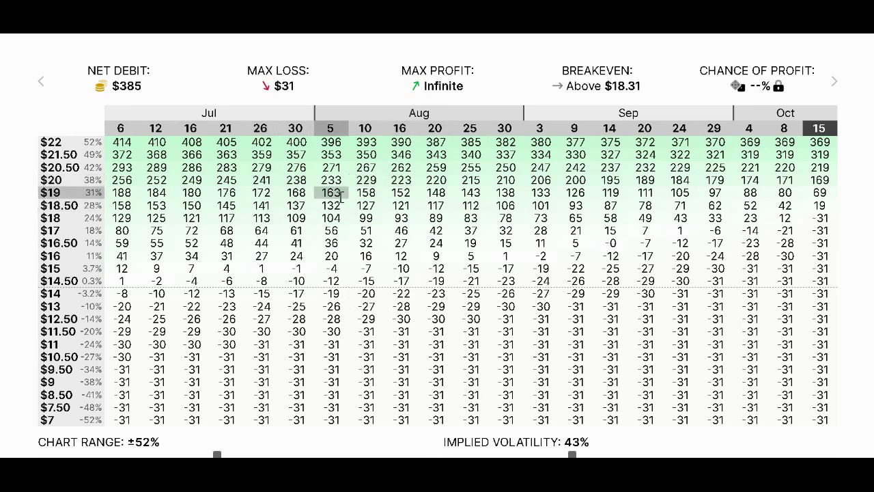
{"action": "scroll", "coordinate": [506, 123], "scroll_direction": "up", "scroll_amount": 2}
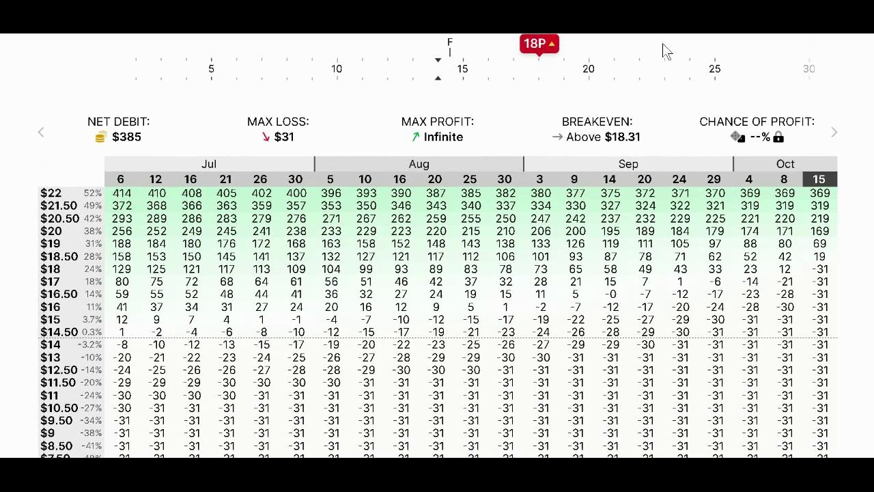